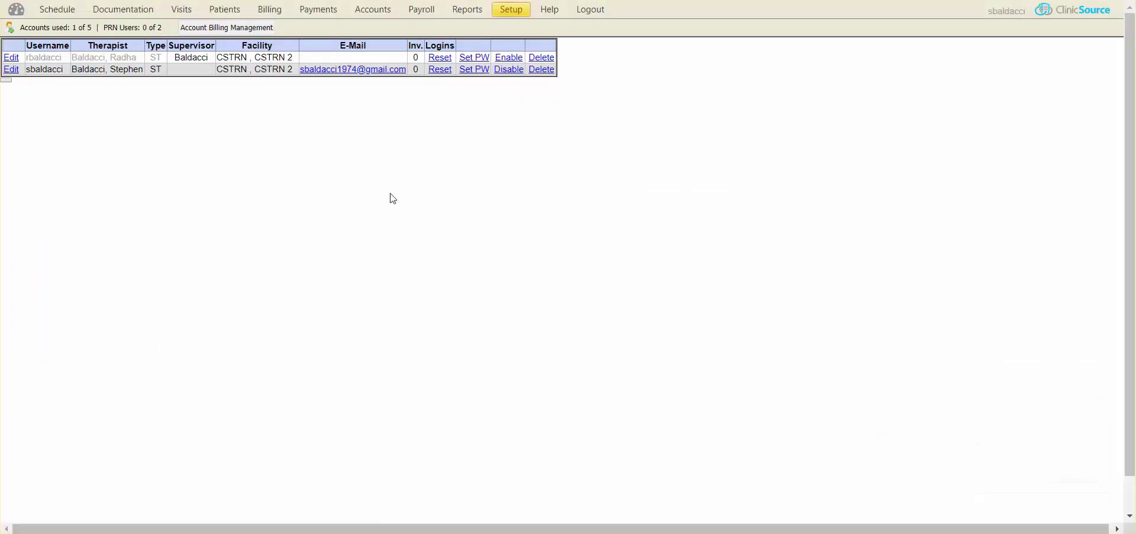
# - Open the second therapist's account and view the import-rates list, closing it without importing
pyautogui.click(13, 70)
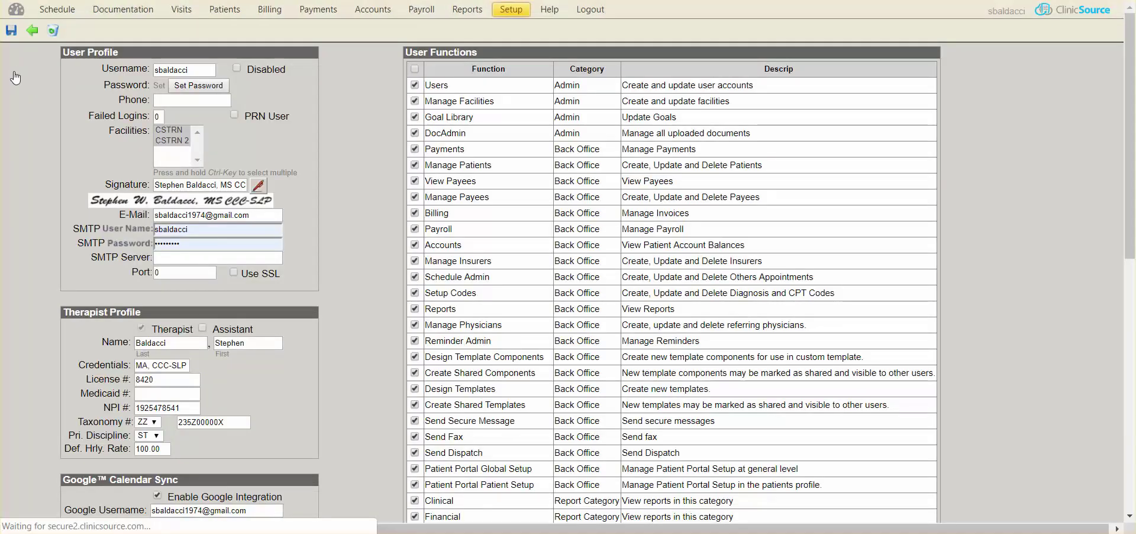
pyautogui.scroll(-2, 245, 109)
pyautogui.scroll(-2, 245, 109)
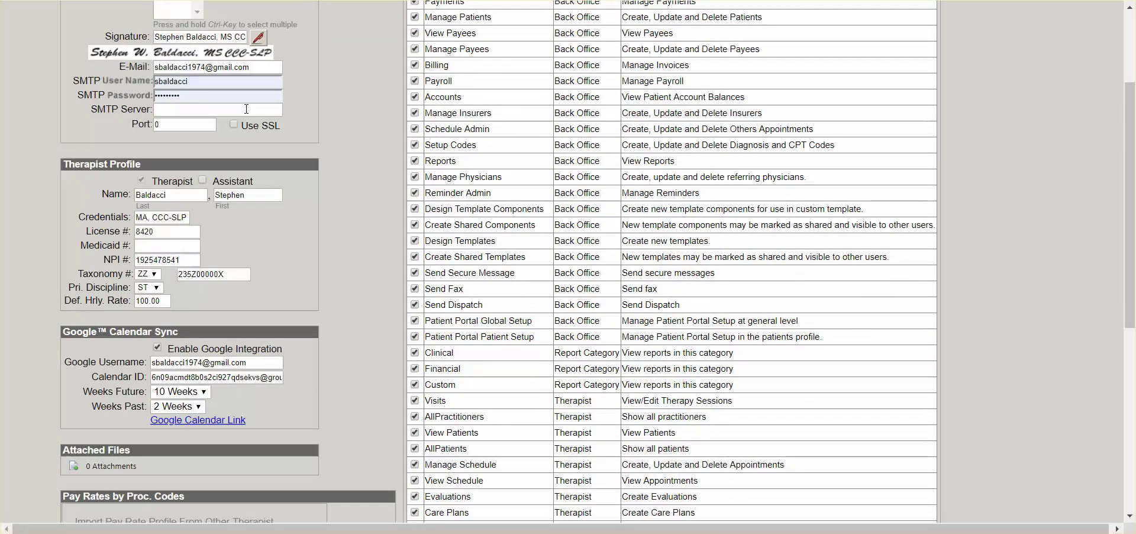
pyautogui.scroll(-3, 246, 109)
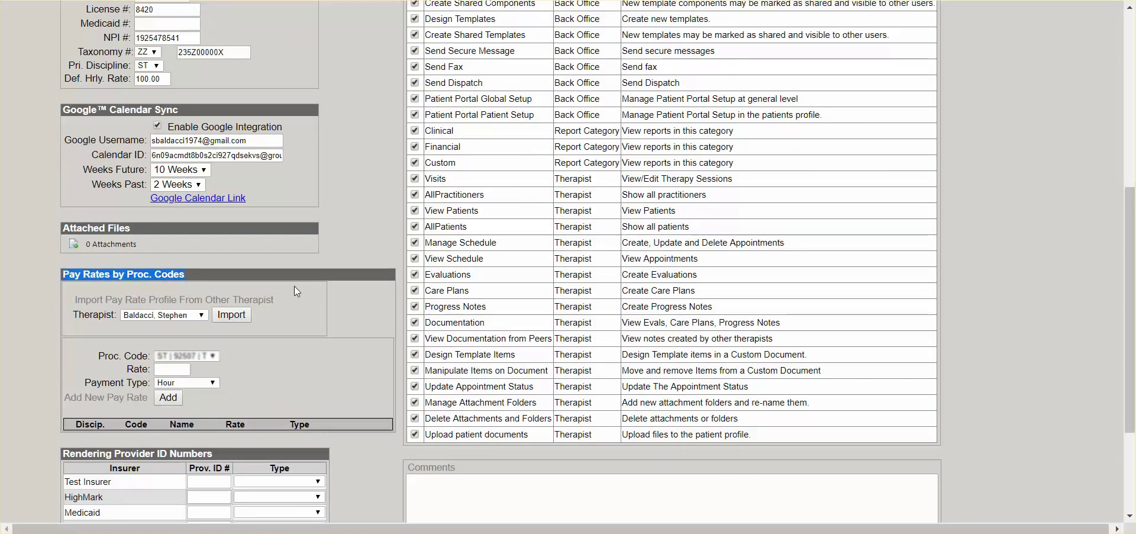
pyautogui.click(191, 314)
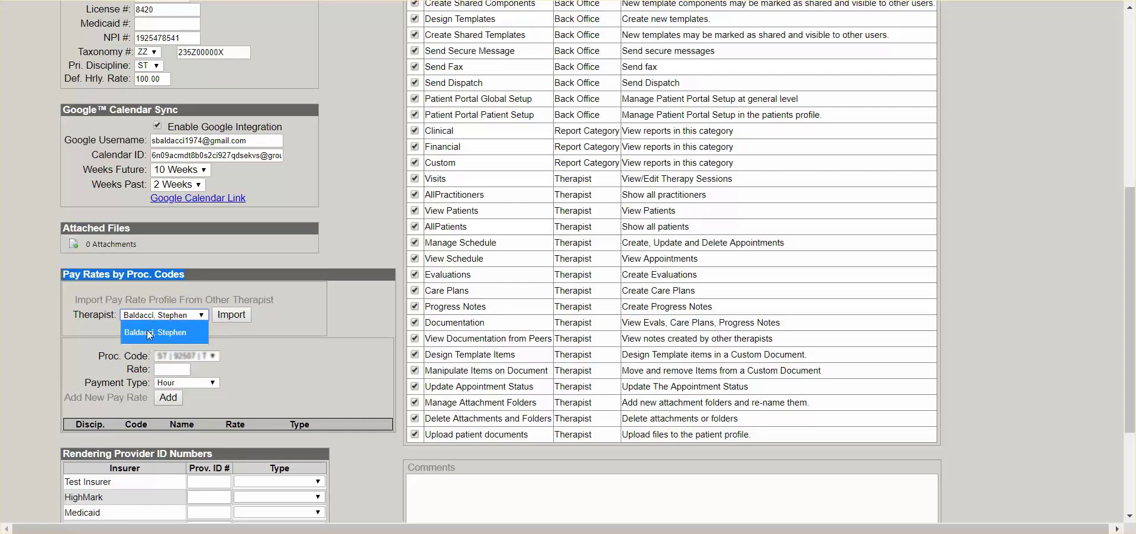
pyautogui.click(83, 330)
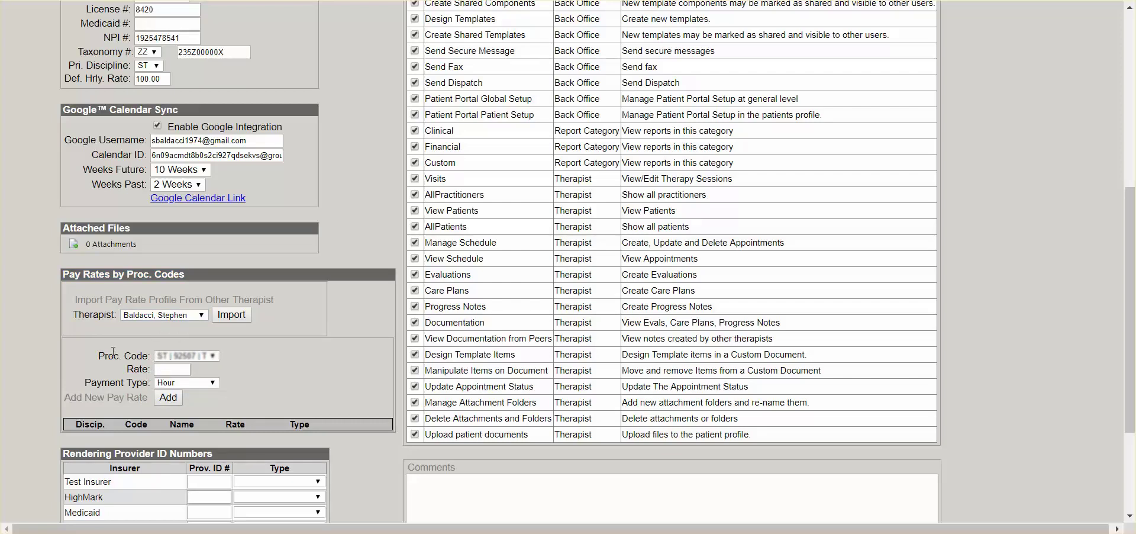
# - Add a $55.00 per-unit pay rate for procedure code ST | 92507
pyautogui.click(197, 357)
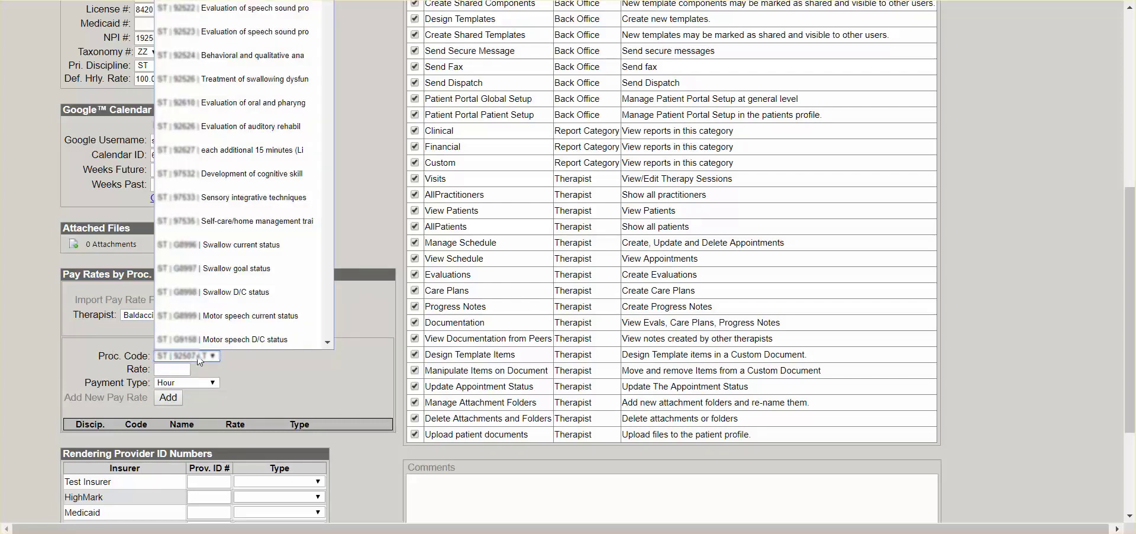
pyautogui.click(197, 356)
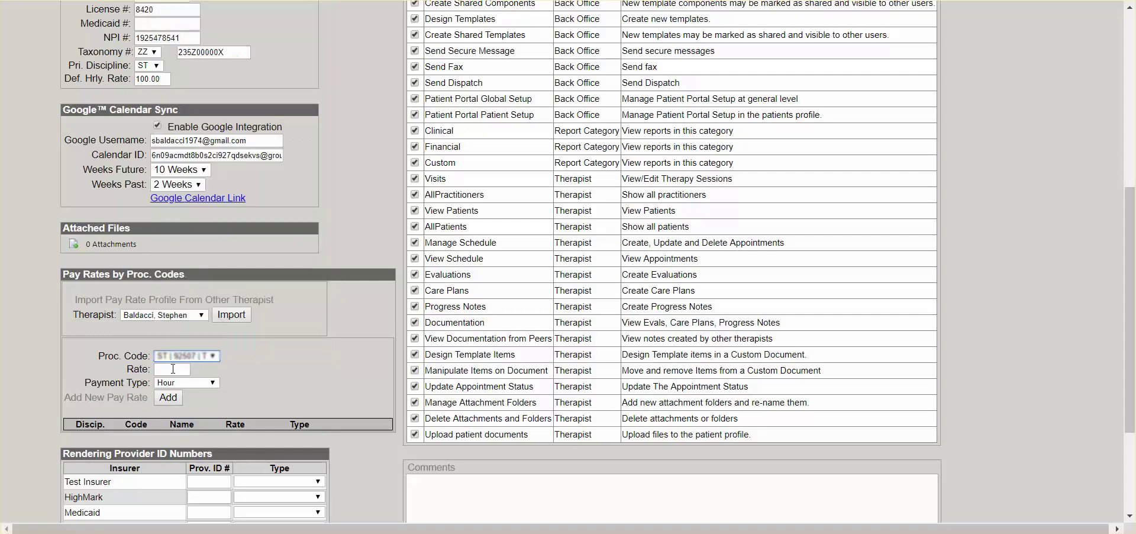
pyautogui.press('Tab')
pyautogui.write('55.00')
pyautogui.click(324, 382)
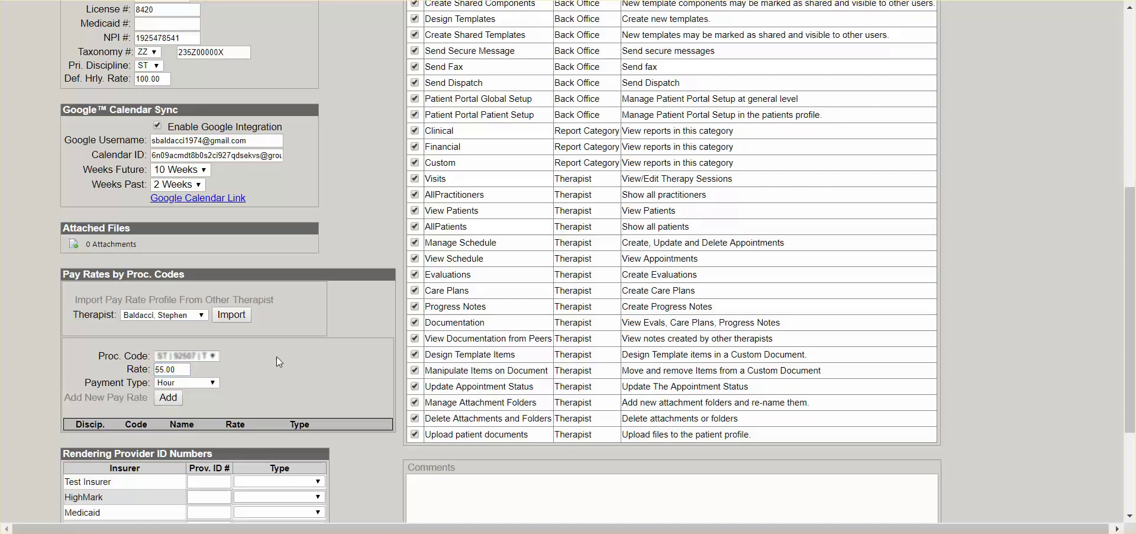
pyautogui.click(204, 385)
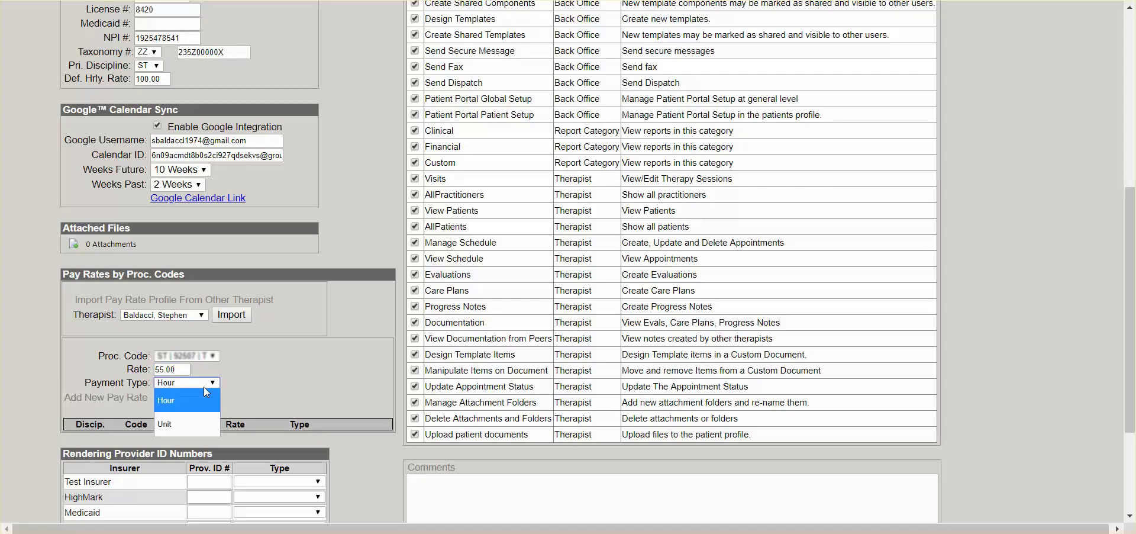
pyautogui.click(198, 425)
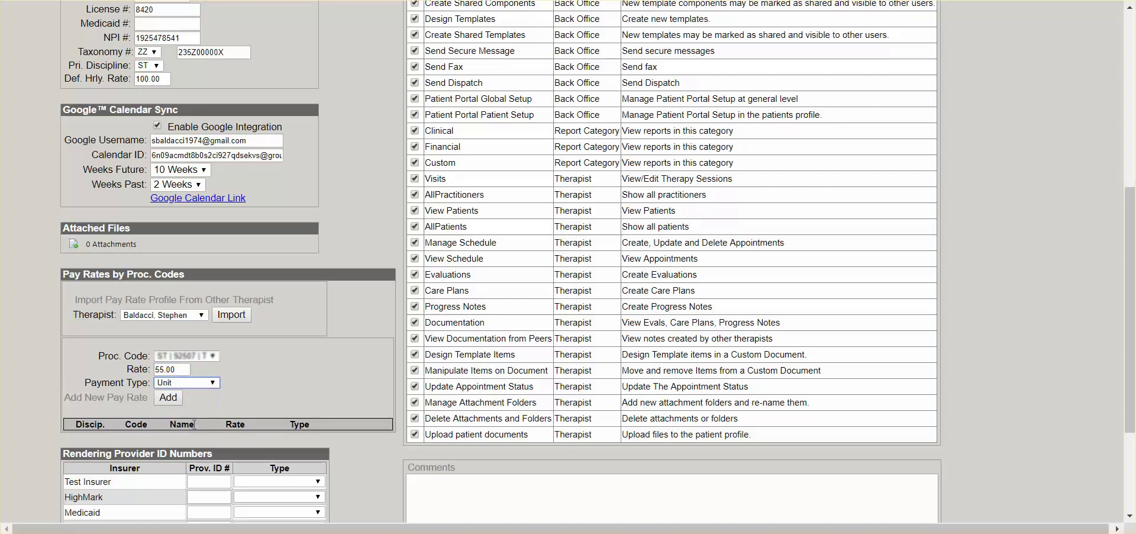
pyautogui.click(172, 396)
# - Add ST | 92523 at $100.00 per hour to the pay rates, then save the user record
pyautogui.scroll(-6, 172, 396)
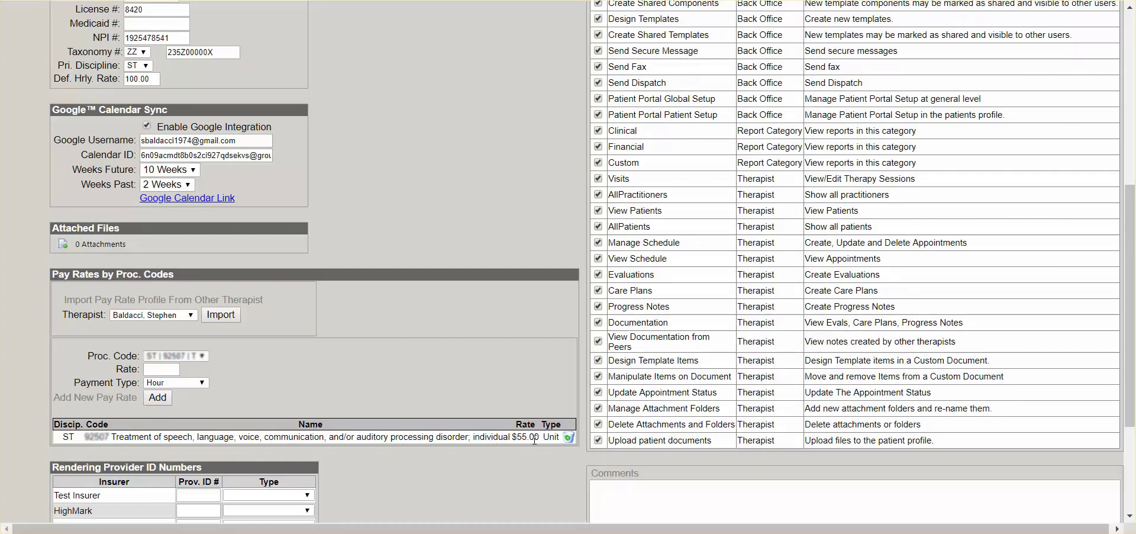
pyautogui.click(202, 357)
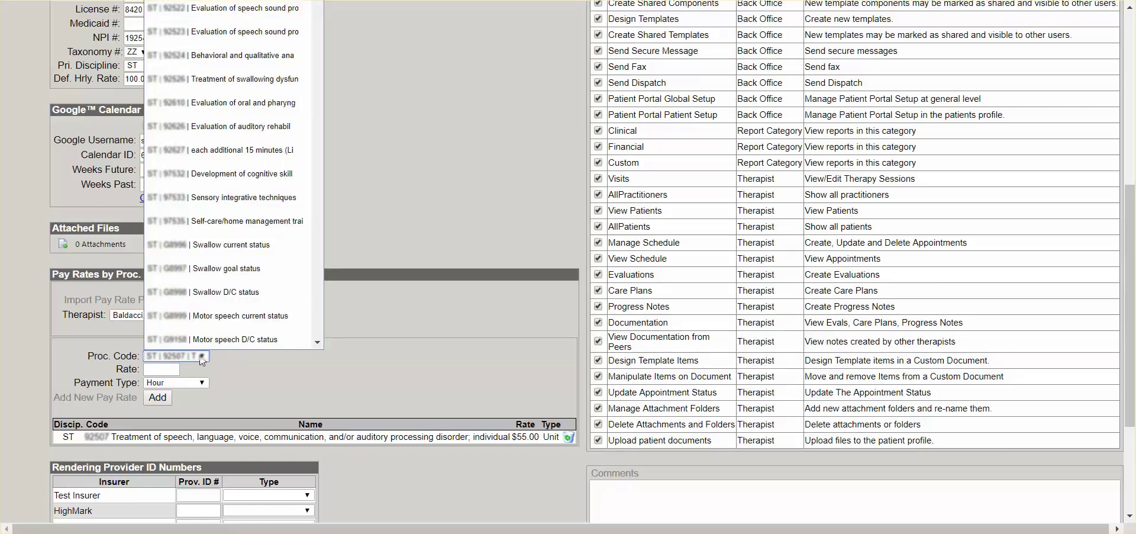
pyautogui.click(230, 36)
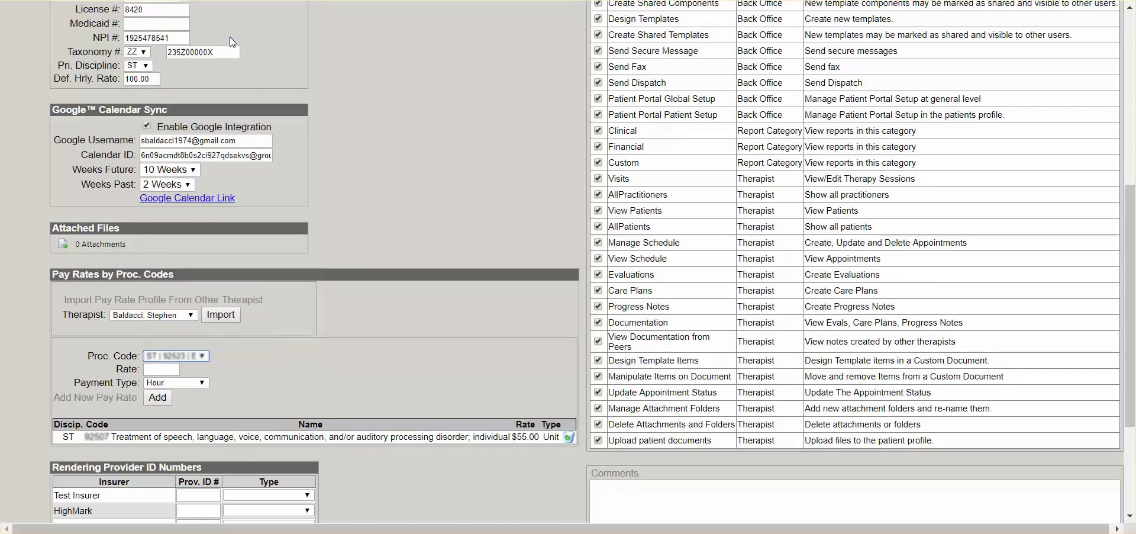
pyautogui.click(160, 367)
pyautogui.write('.00')
pyautogui.click(158, 397)
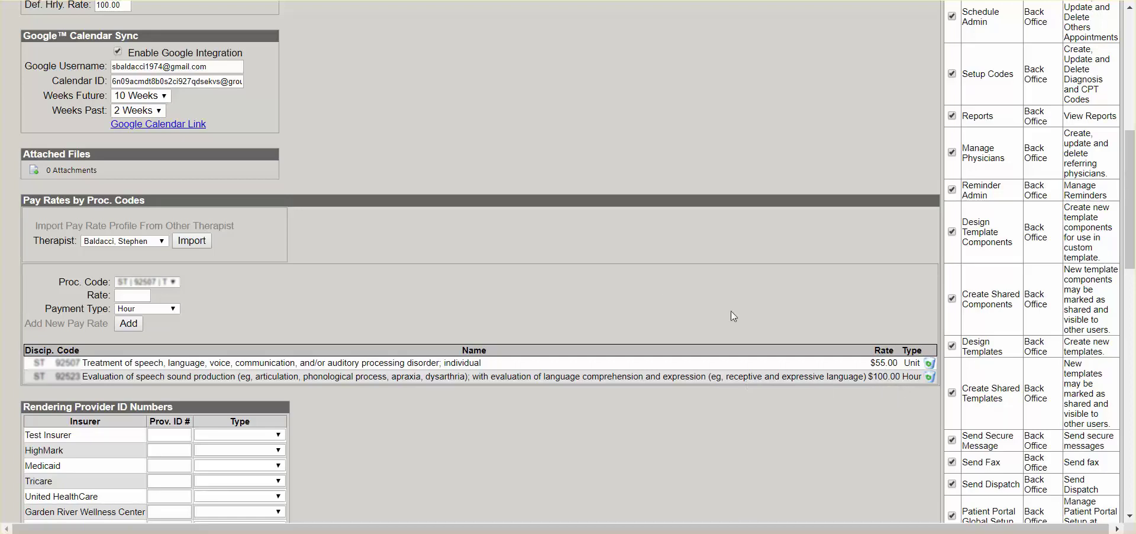
pyautogui.scroll(10, 643, 352)
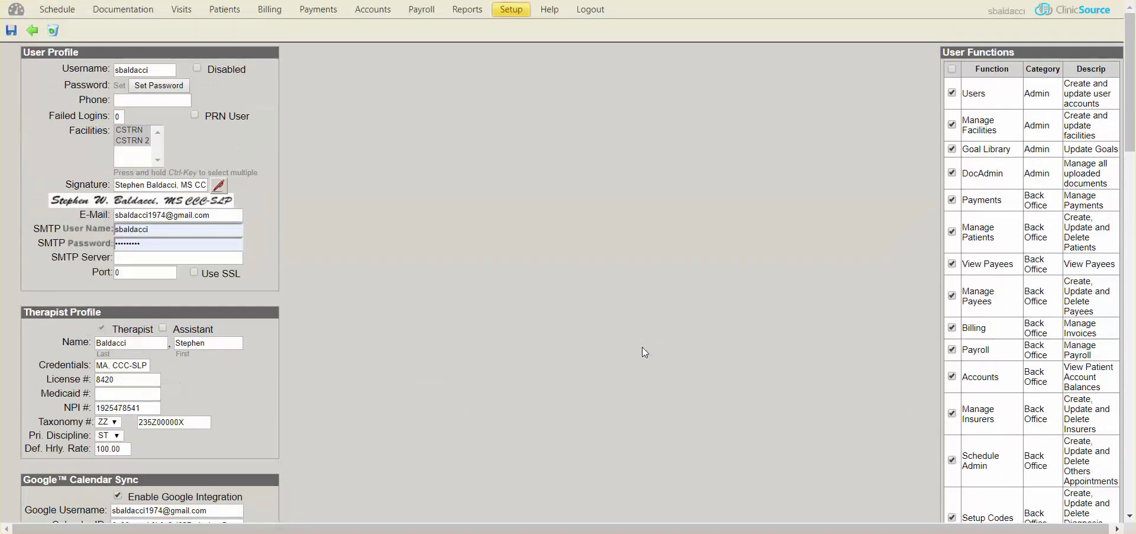
pyautogui.click(12, 33)
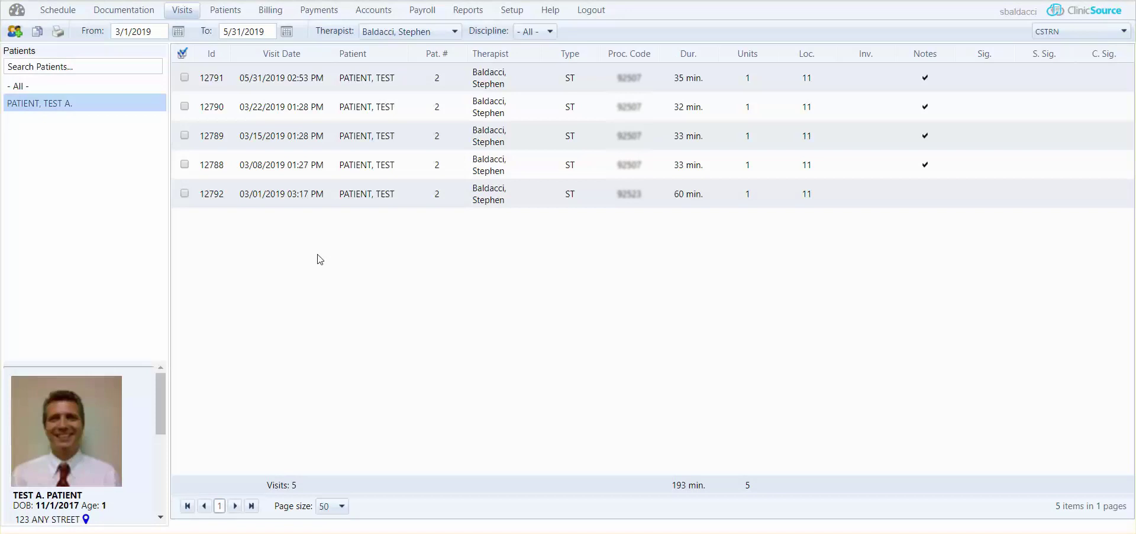
# - Go to the Payroll area to view the therapist's pay checks
pyautogui.click(426, 13)
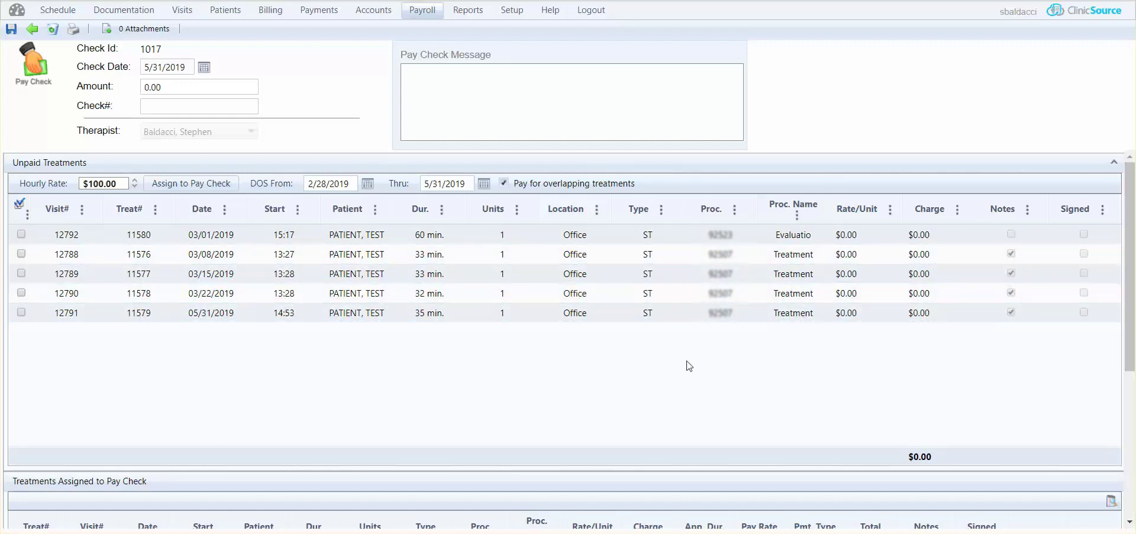
# - Assign the 03/01/2019 evaluation visit 12792 to pay check 1017
pyautogui.click(22, 235)
pyautogui.click(201, 183)
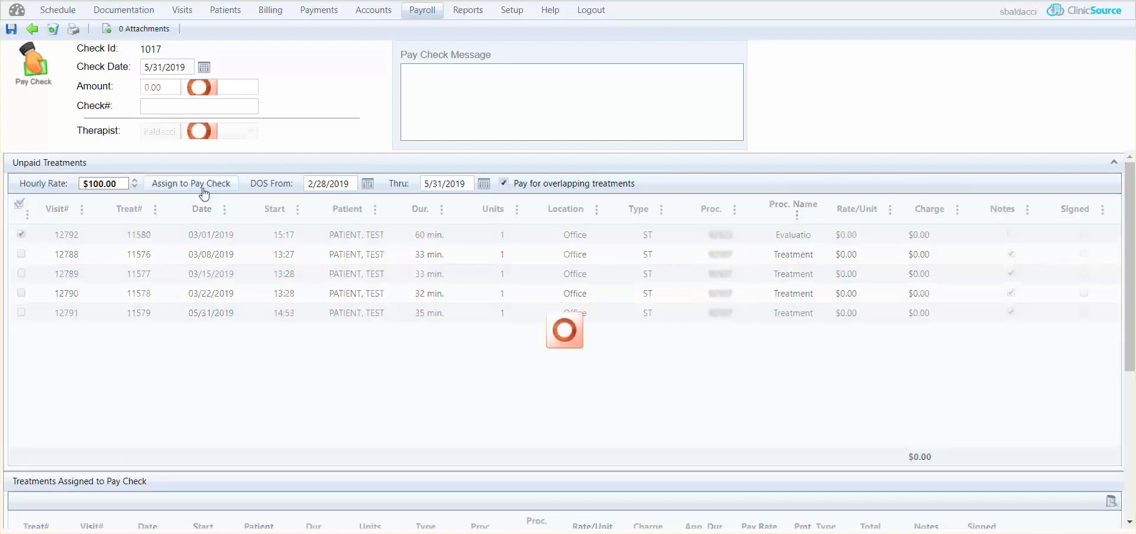
pyautogui.scroll(-3, 343, 242)
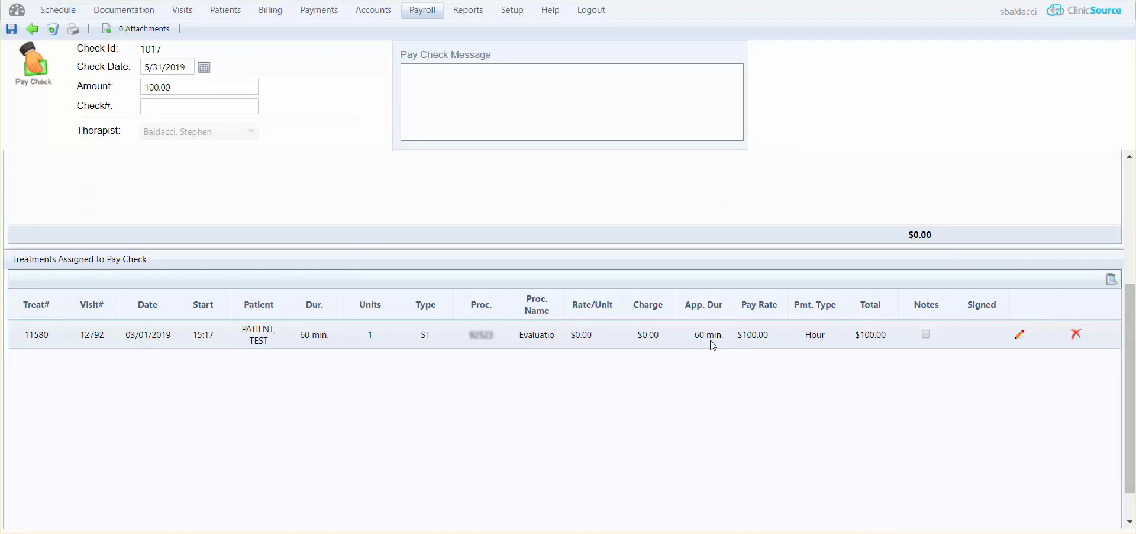
pyautogui.scroll(-1, 713, 345)
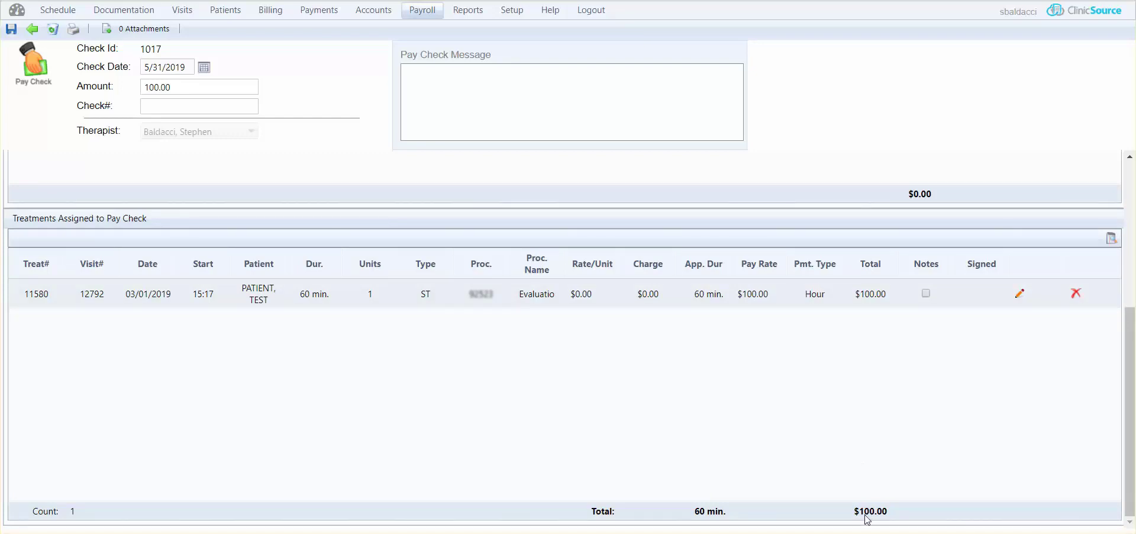
pyautogui.scroll(5, 881, 511)
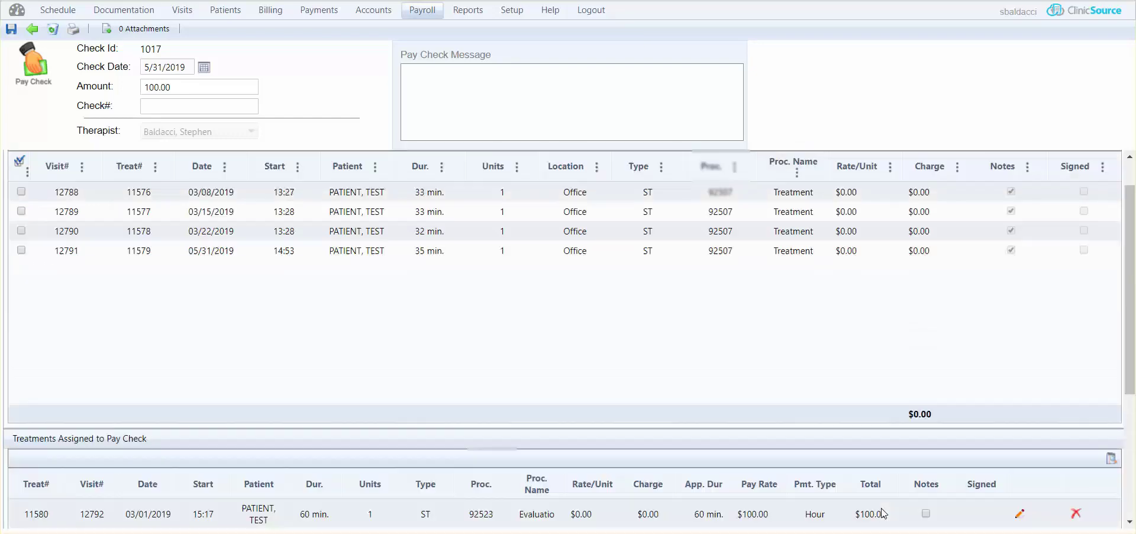
# - Assign the 03/08 and 03/22 treatment visits to pay check 1017 too
pyautogui.click(21, 193)
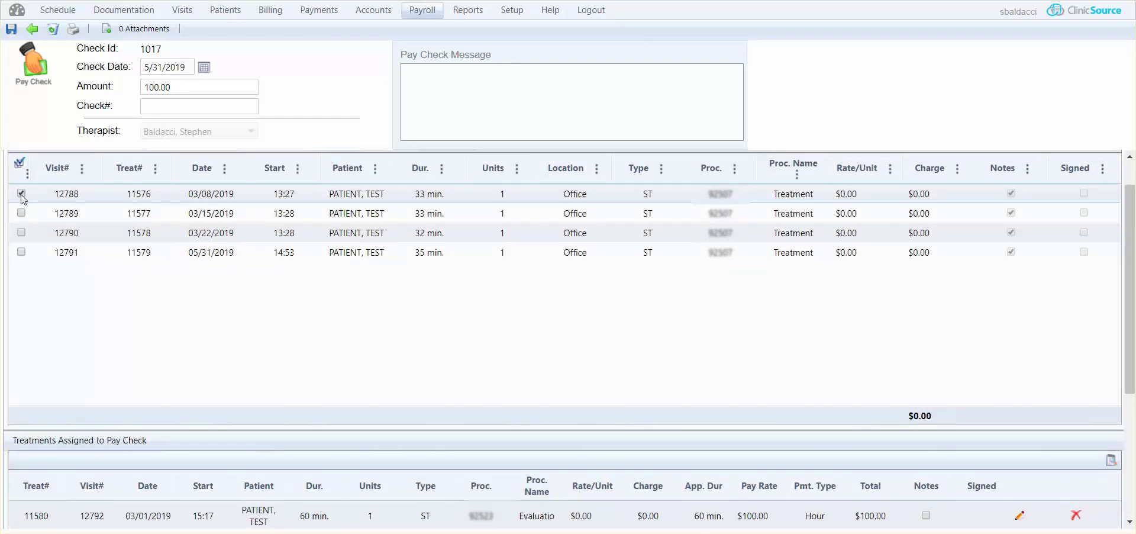
pyautogui.click(21, 233)
pyautogui.scroll(1, 148, 165)
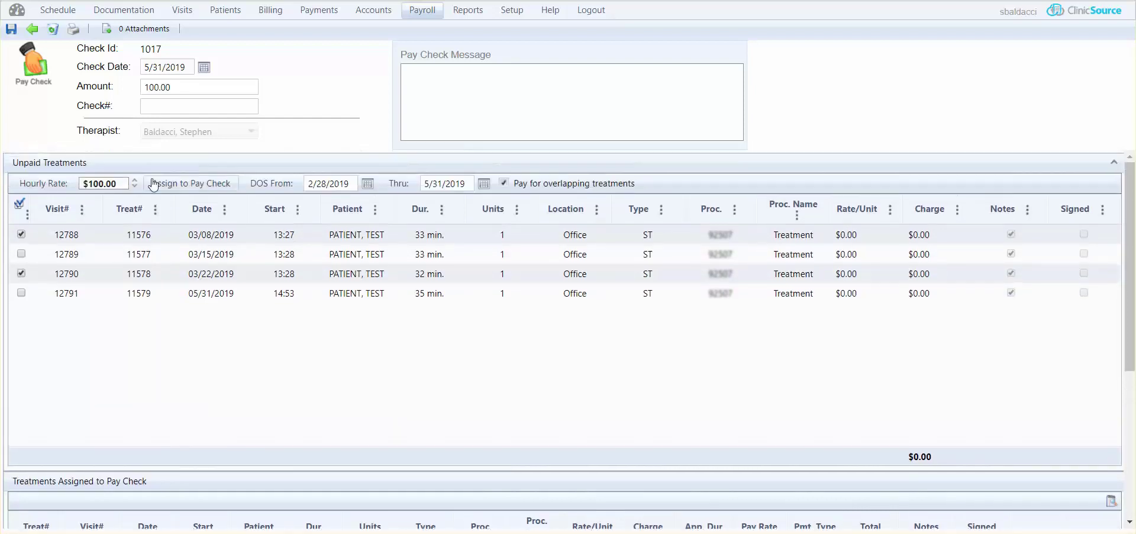
pyautogui.click(198, 185)
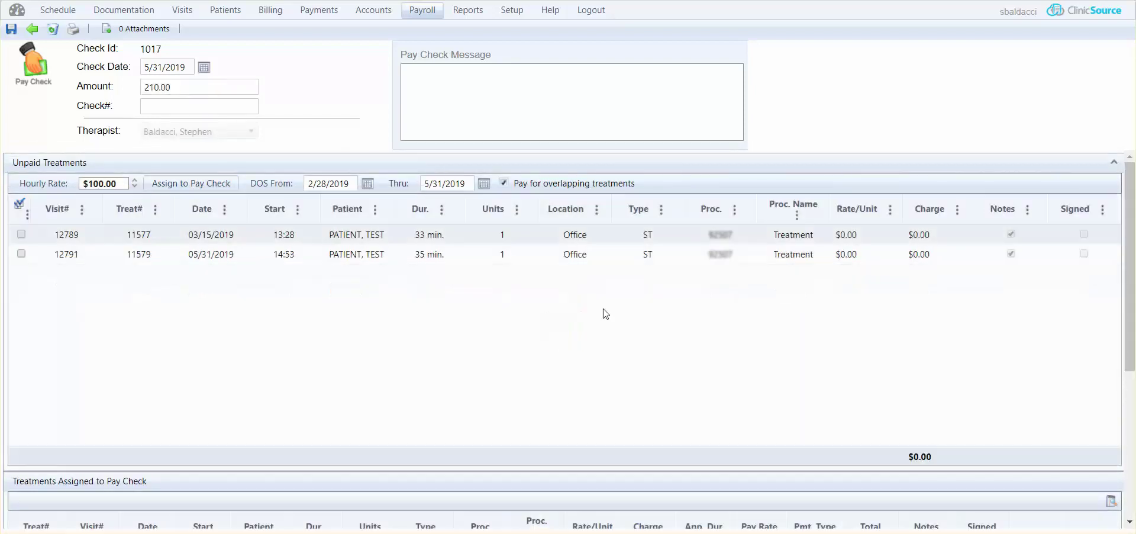
pyautogui.scroll(-5, 603, 312)
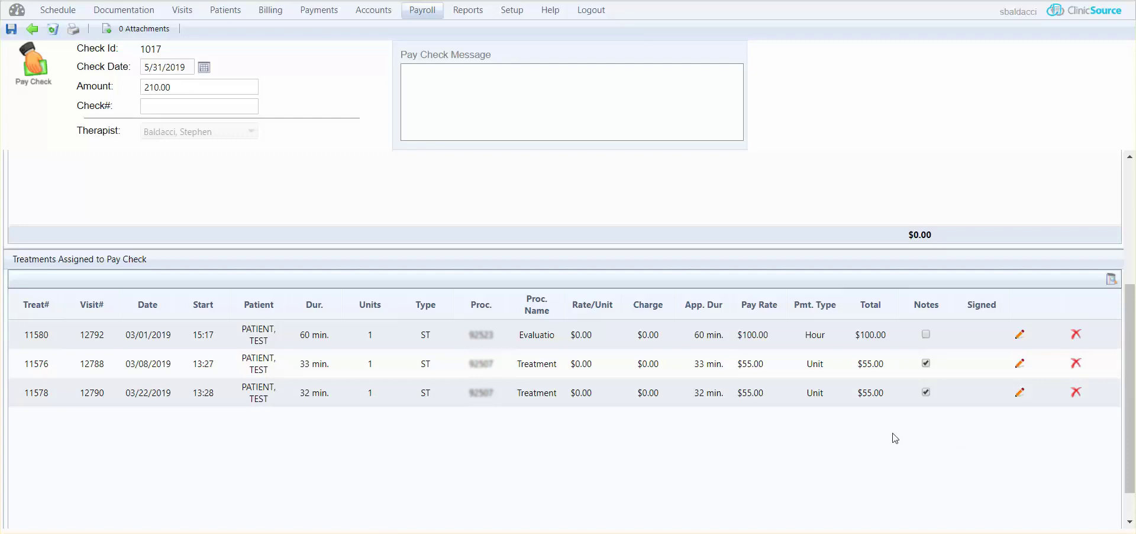
pyautogui.scroll(-1, 894, 438)
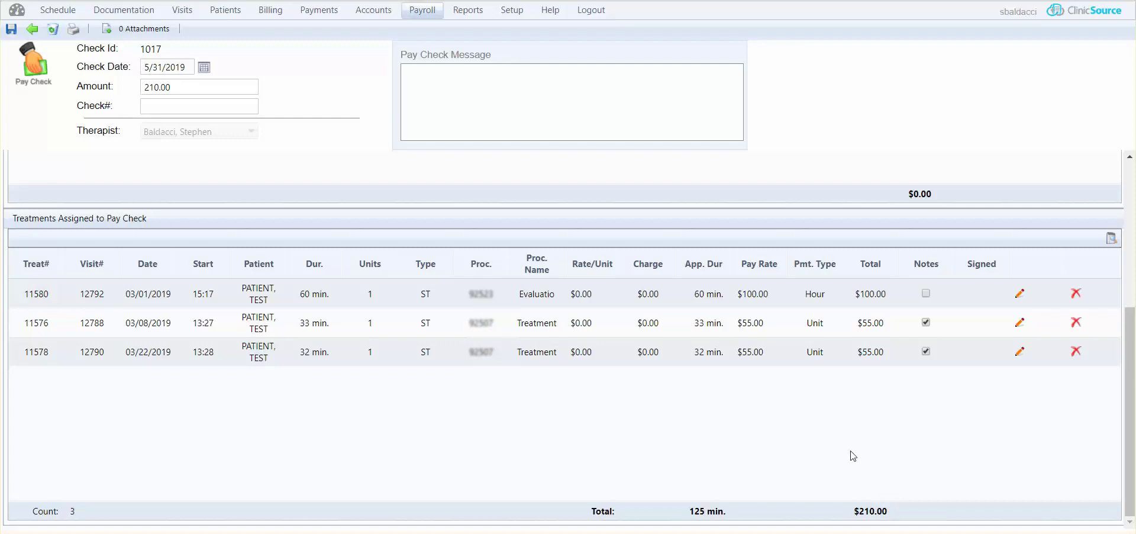
pyautogui.scroll(2, 851, 454)
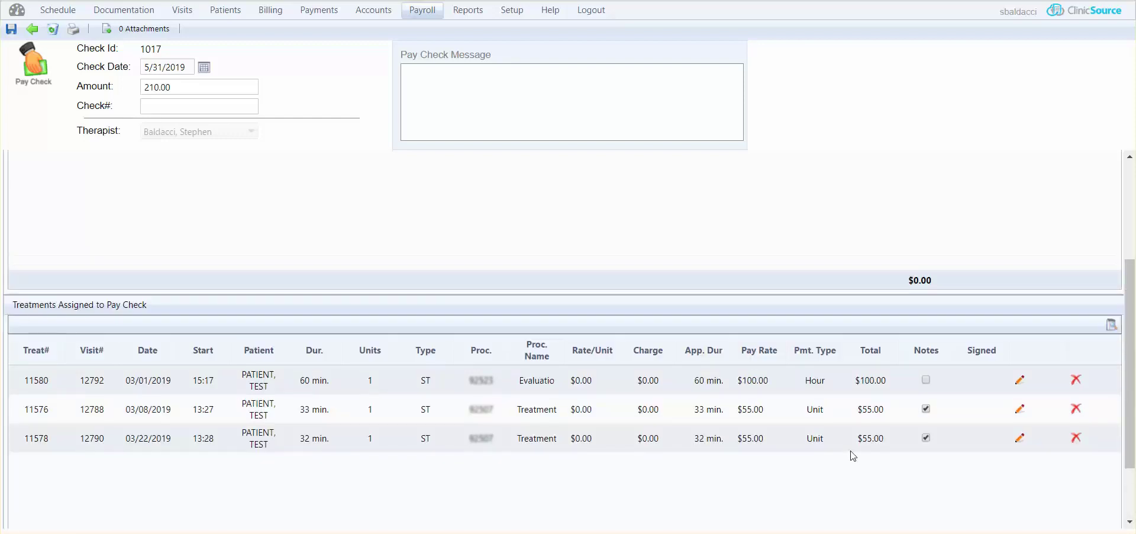
pyautogui.scroll(3, 840, 423)
pyautogui.scroll(1, 414, 266)
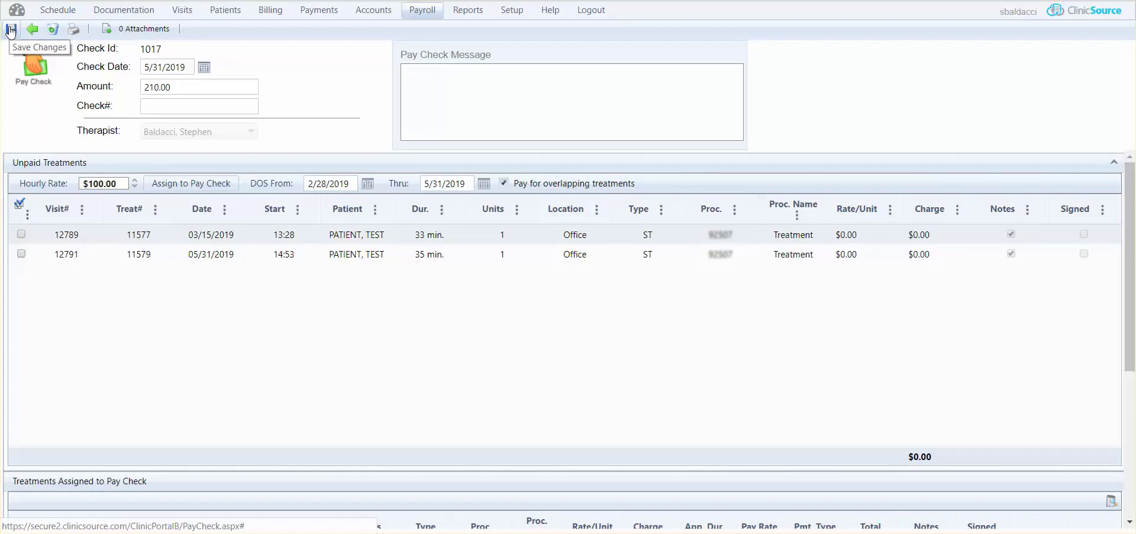
# - Save the $210.00 pay check 1017 and print its stub as a PDF
pyautogui.click(10, 30)
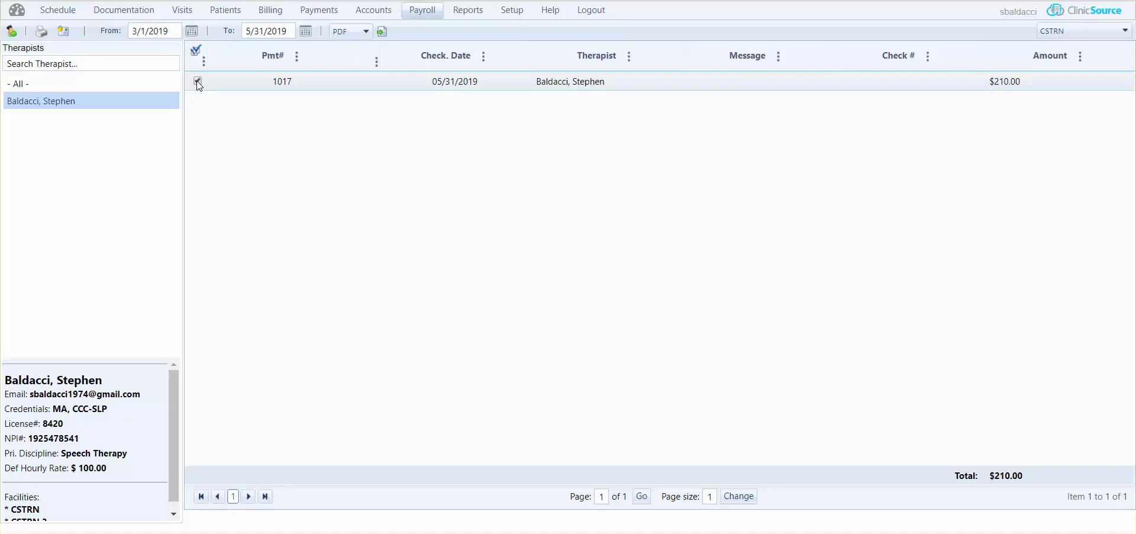
pyautogui.click(40, 33)
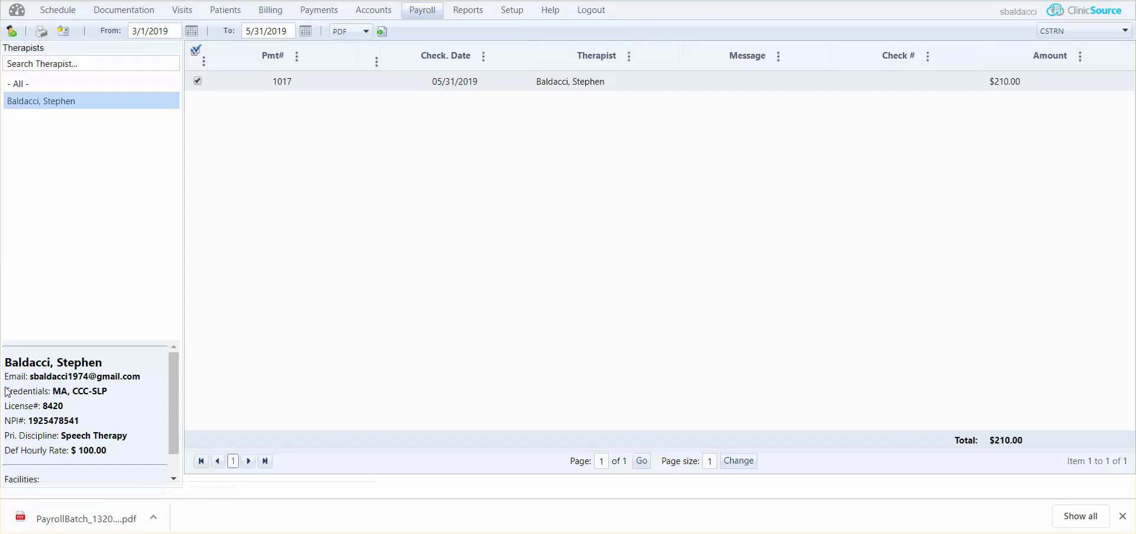
# - Open the downloaded PayrollBatch PDF from Chrome's download bar
pyautogui.click(77, 524)
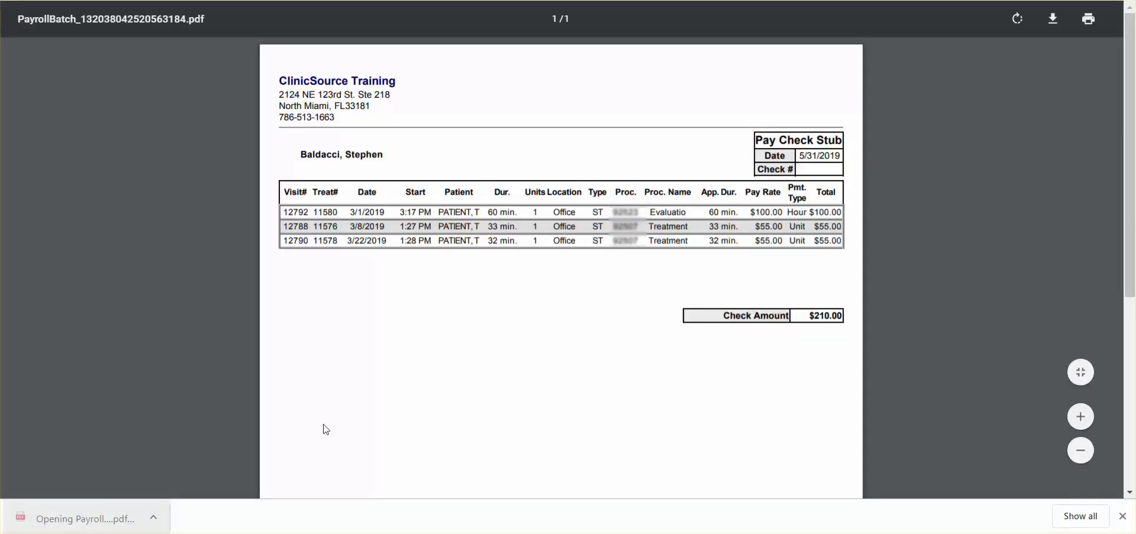